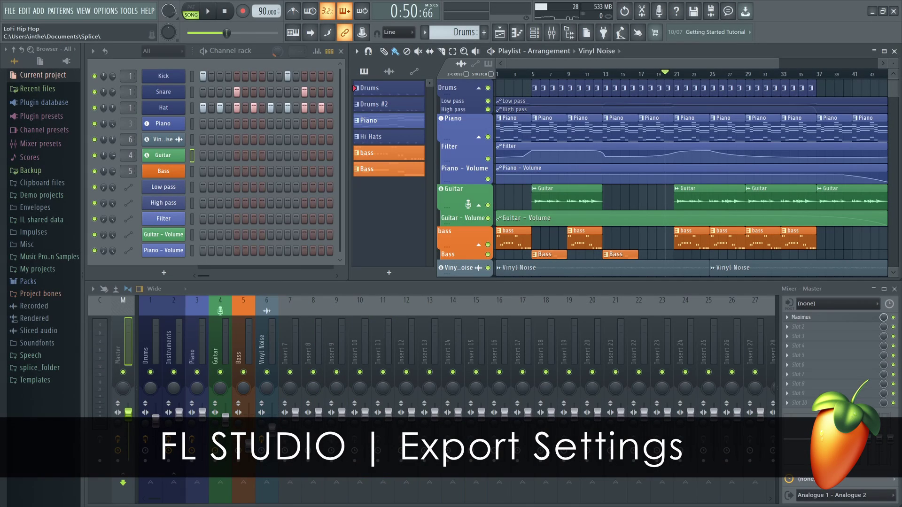
- Start playback of the LoFi Hip Hop song, then show the File menu
key("space")
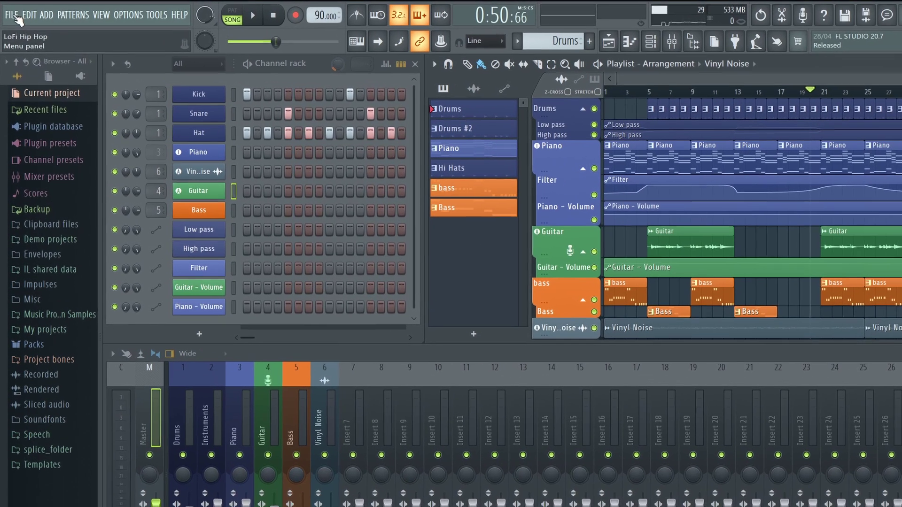
left_click(10, 10)
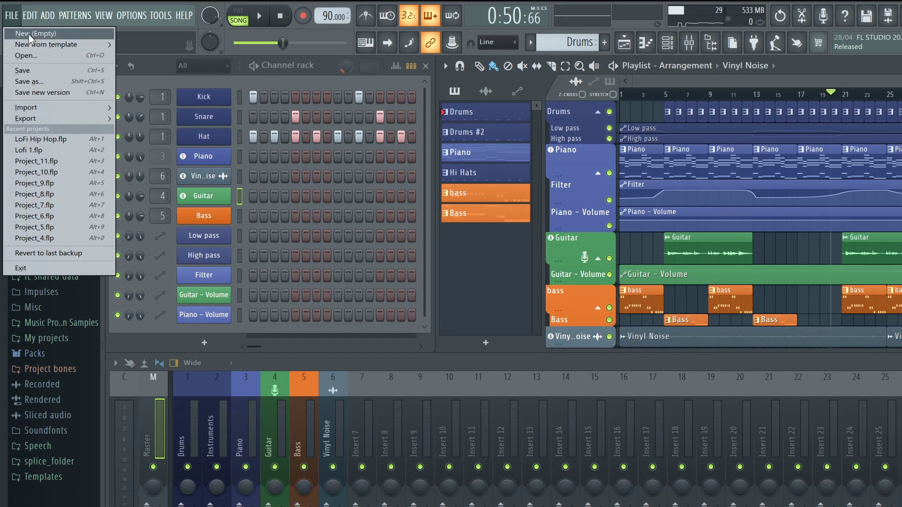
- Export the song as a WAV file named 'LoFi Song'
mouse_move(78, 120)
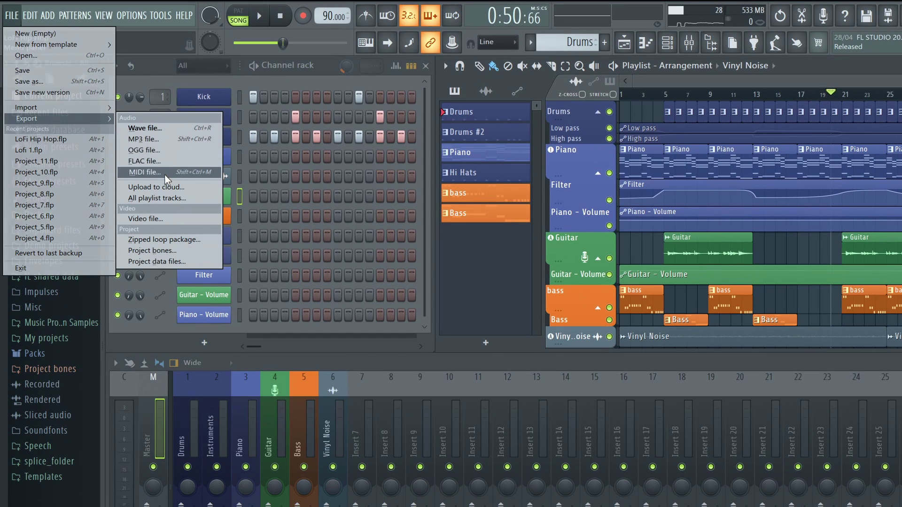
left_click(168, 128)
type("LoFi Song")
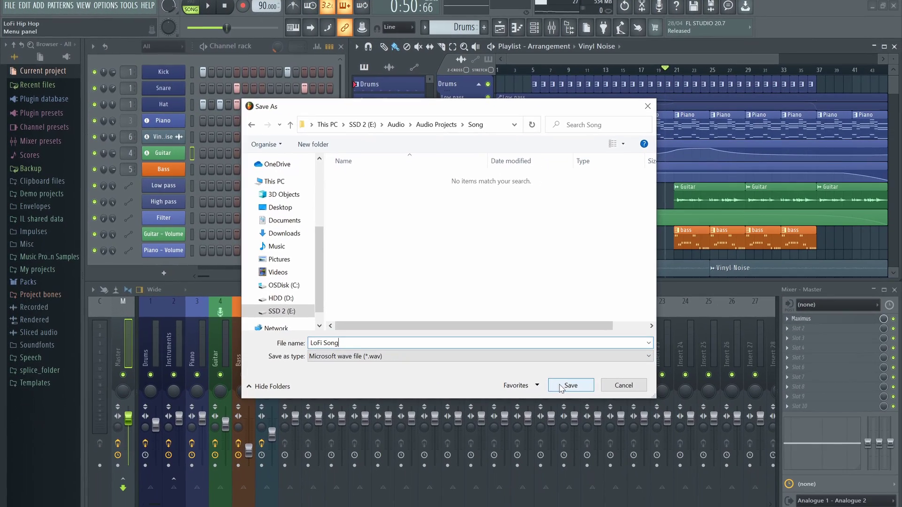
left_click(560, 386)
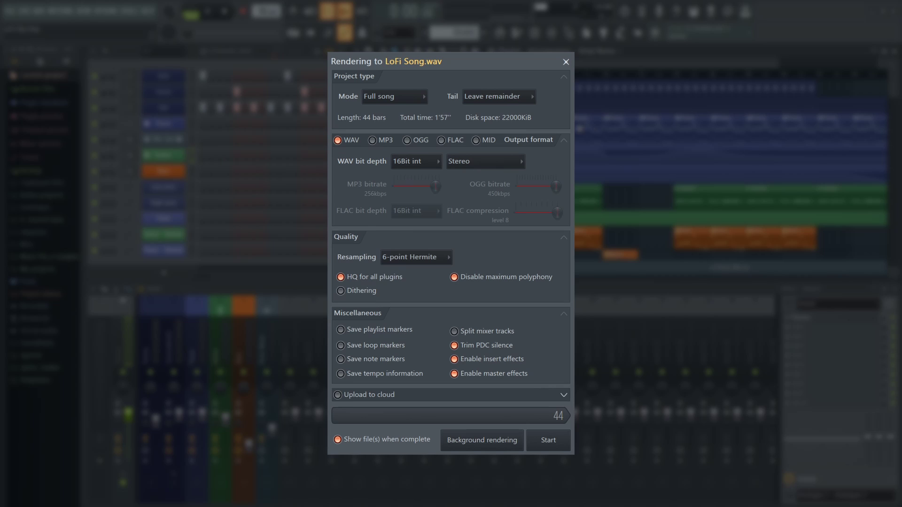
- Re-check the Project type section and keep Full song as the render mode, then show the Tail choices
left_click(564, 77)
left_click(566, 94)
left_click(567, 96)
left_click(564, 77)
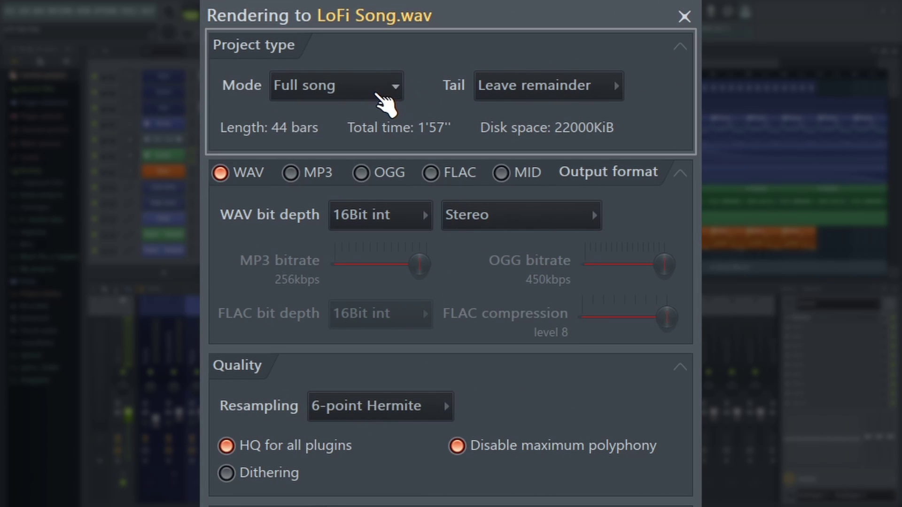
left_click(381, 94)
left_click(336, 119)
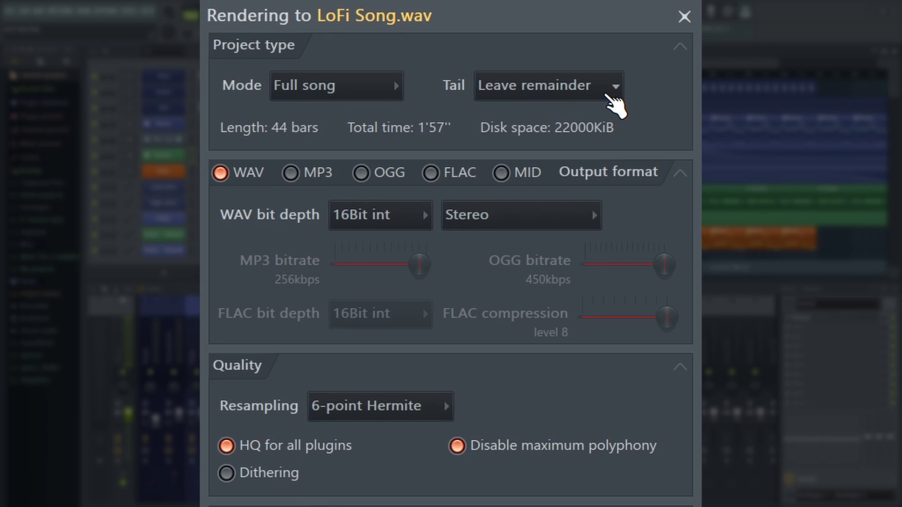
left_click(609, 98)
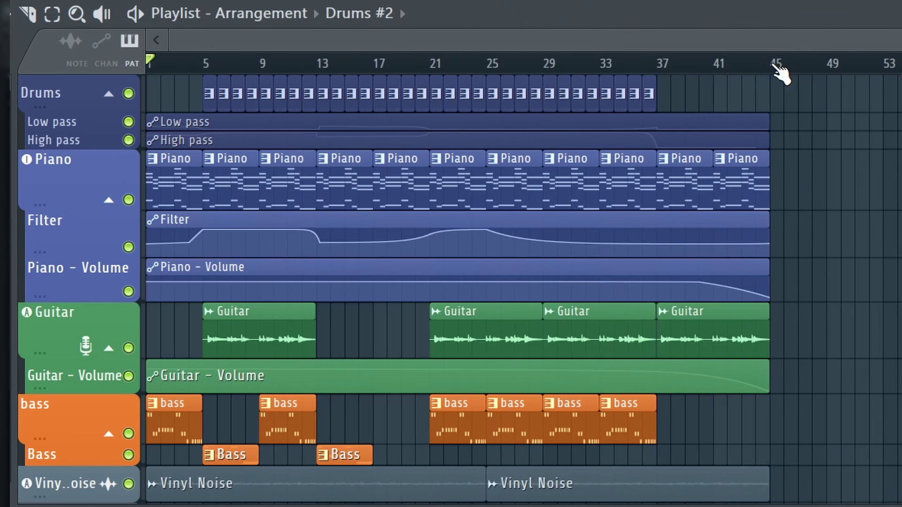
left_click_drag(775, 64, 66, 79)
scroll(560, 71, "up", 5)
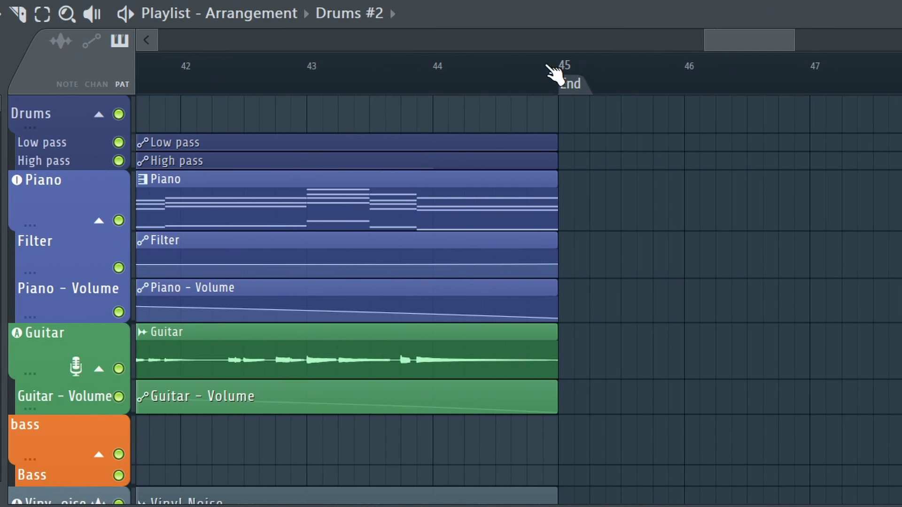
scroll(685, 94, "down", 2)
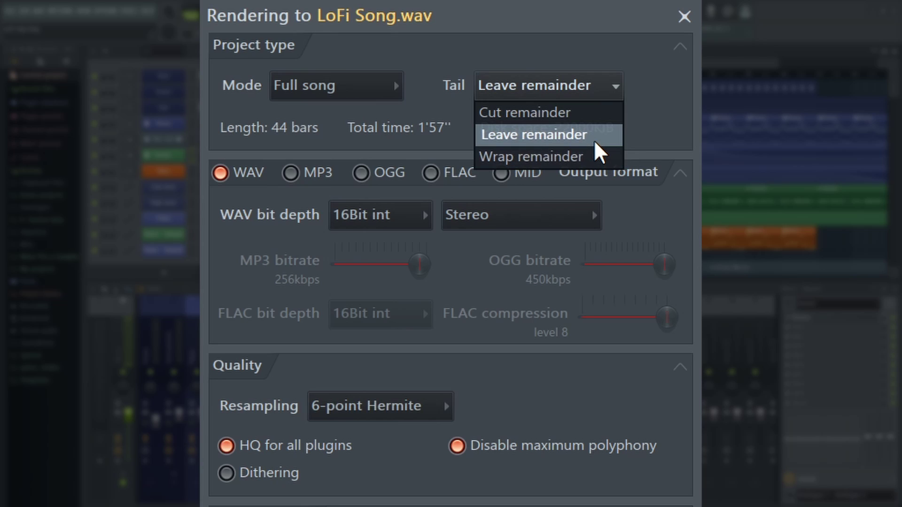
- Keep the Leave remainder tail, add FLAC output, and leave WAV at 16Bit int
left_click(594, 140)
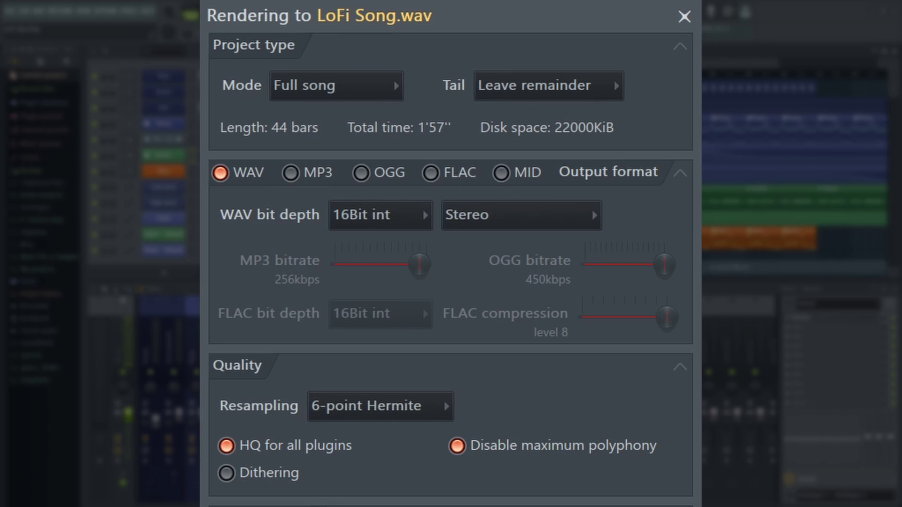
left_click(430, 173)
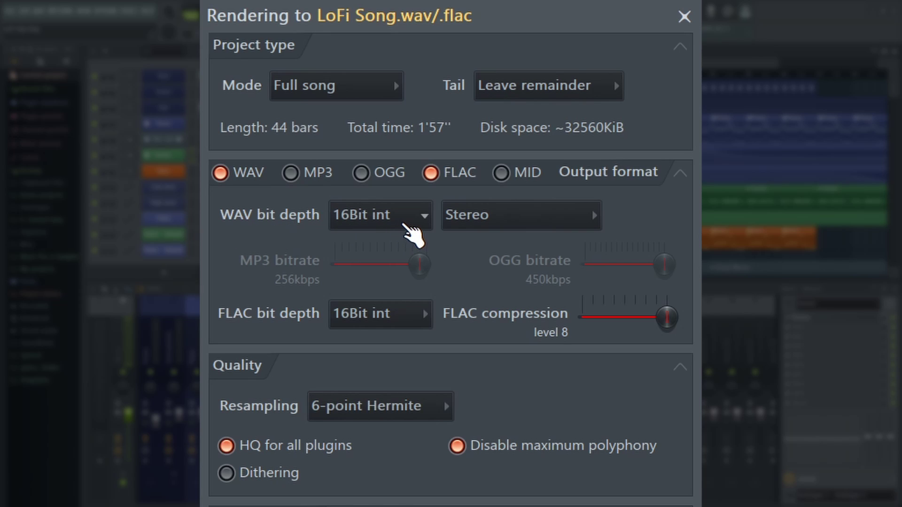
left_click(406, 229)
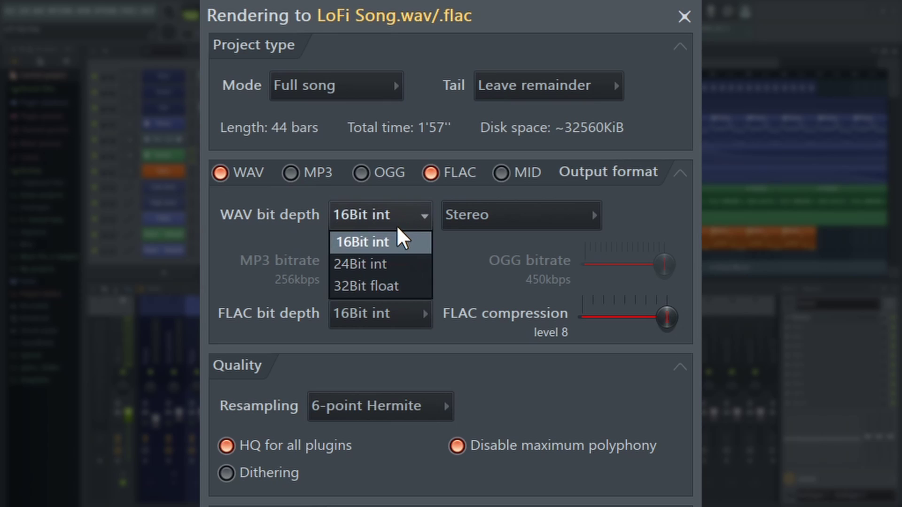
left_click(393, 243)
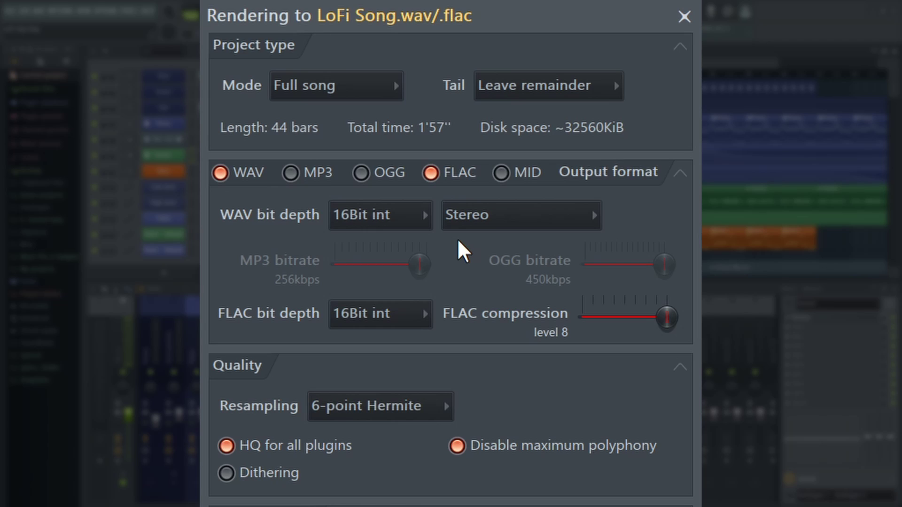
- Set both the WAV and FLAC bit depths to 24Bit int
left_click(427, 218)
left_click(399, 263)
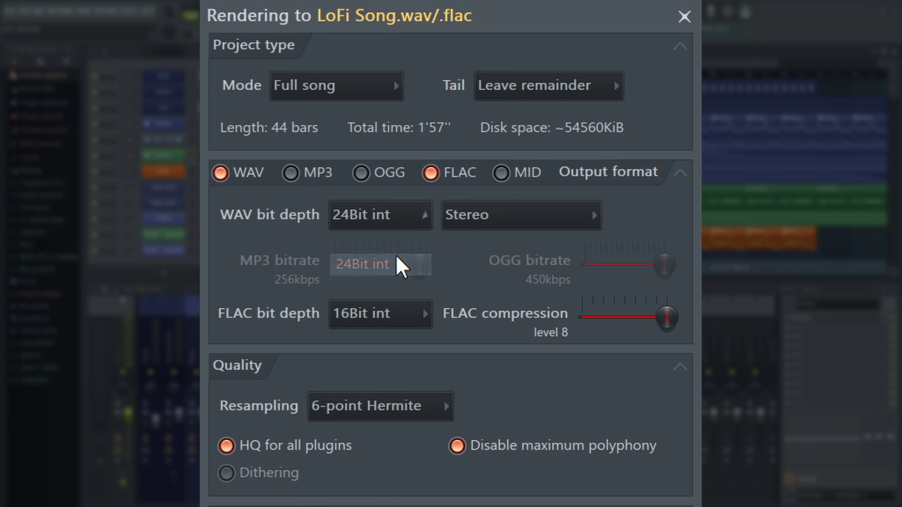
left_click(412, 319)
left_click(392, 366)
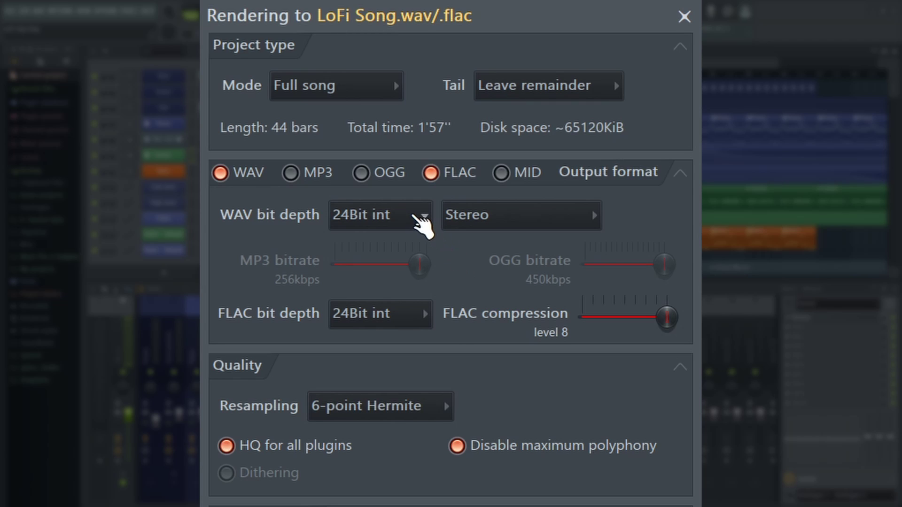
- Set the WAV bit depth to 32Bit float and drag the FLAC compression knob toward 0
left_click(423, 222)
left_click(383, 288)
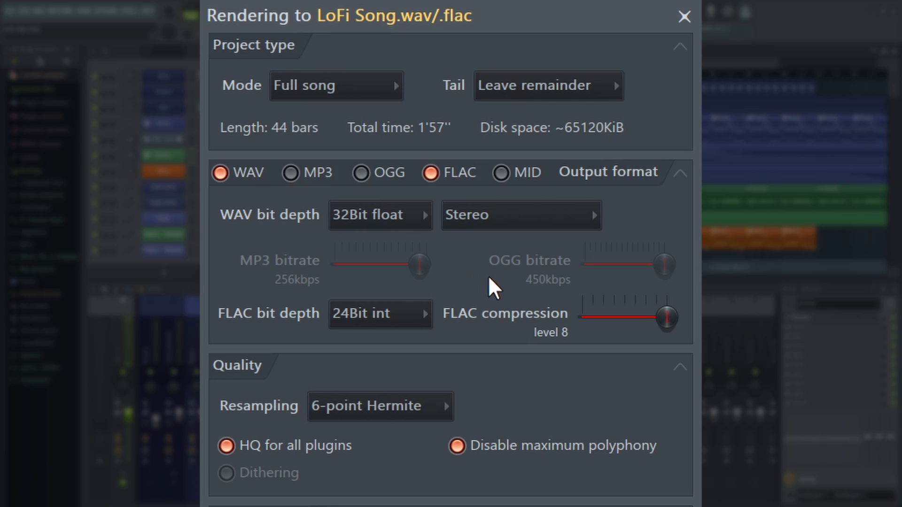
mouse_move(667, 317)
left_mouse_down()
mouse_move(583, 317)
mouse_move(667, 317)
left_mouse_up()
- Swap the WAV and FLAC outputs for MP3 and OGG
left_click(430, 174)
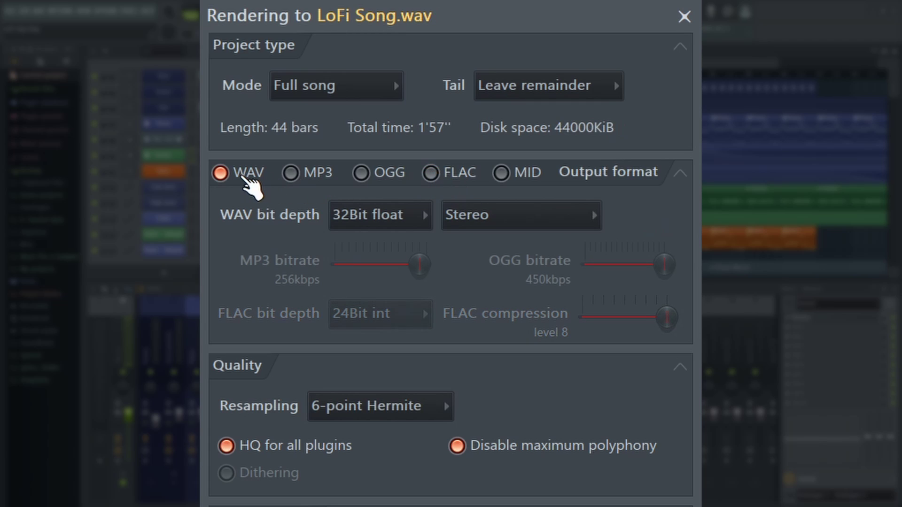
left_click(242, 178)
left_click(294, 181)
left_click(361, 175)
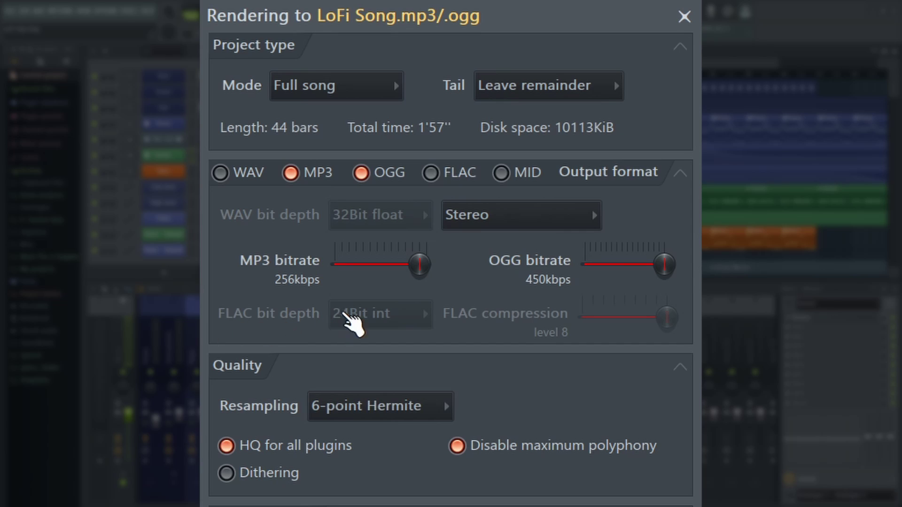
- Lower the MP3 bitrate from 256kbps down through 224, 128 and 80kbps, then raise it slightly
mouse_move(429, 278)
left_mouse_down()
mouse_move(417, 264)
mouse_move(425, 264)
mouse_move(341, 264)
mouse_move(419, 264)
left_mouse_up()
mouse_move(431, 272)
left_mouse_down()
mouse_move(348, 264)
mouse_move(419, 264)
left_mouse_up()
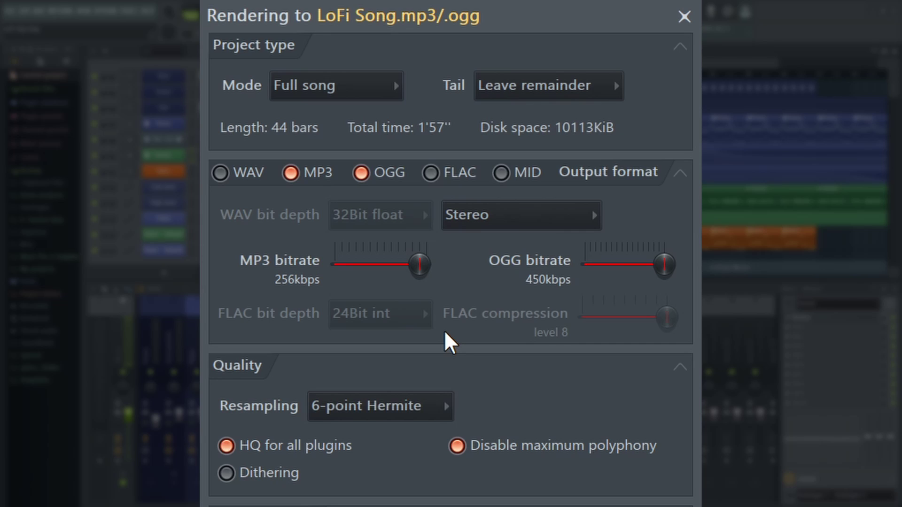
left_click_drag(419, 264, 354, 282)
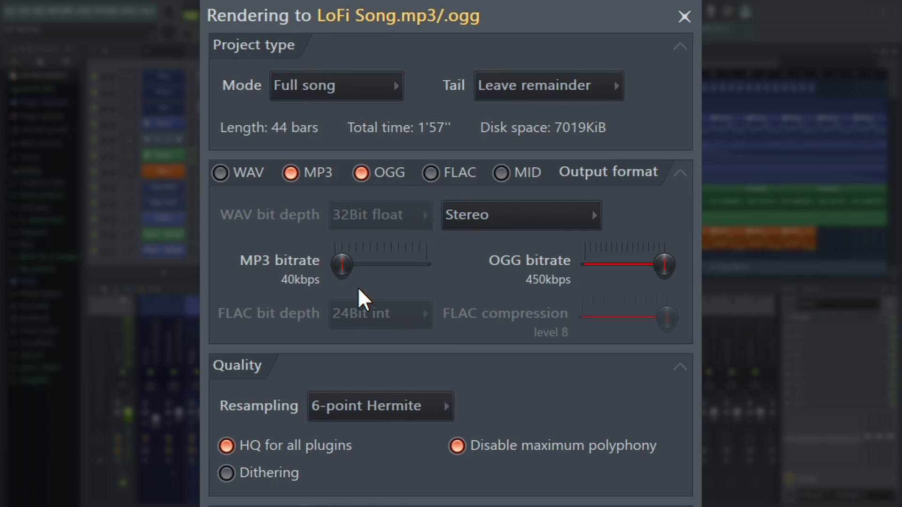
left_click_drag(344, 266, 419, 264)
- Drop OGG and MP3, briefly try MIDI, and restore WAV as the only output
left_click(362, 174)
left_click(291, 174)
left_click(501, 174)
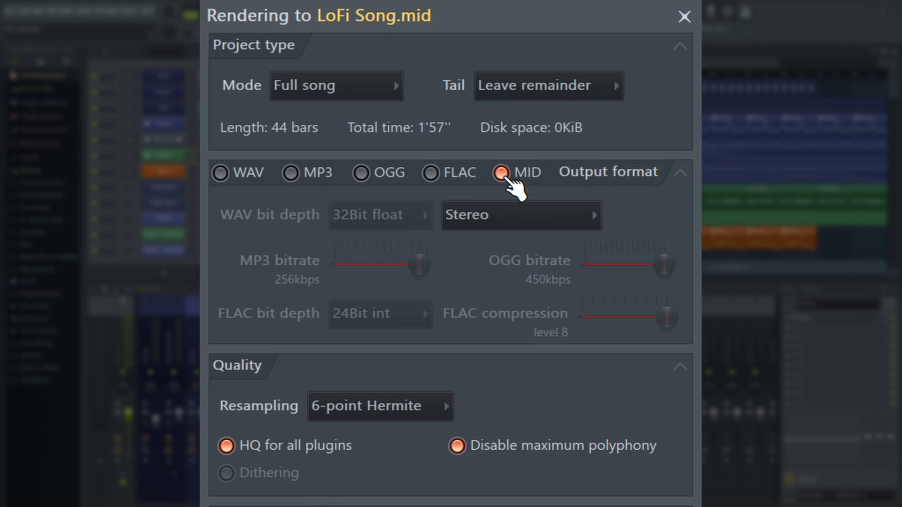
left_click(506, 179)
left_click(223, 181)
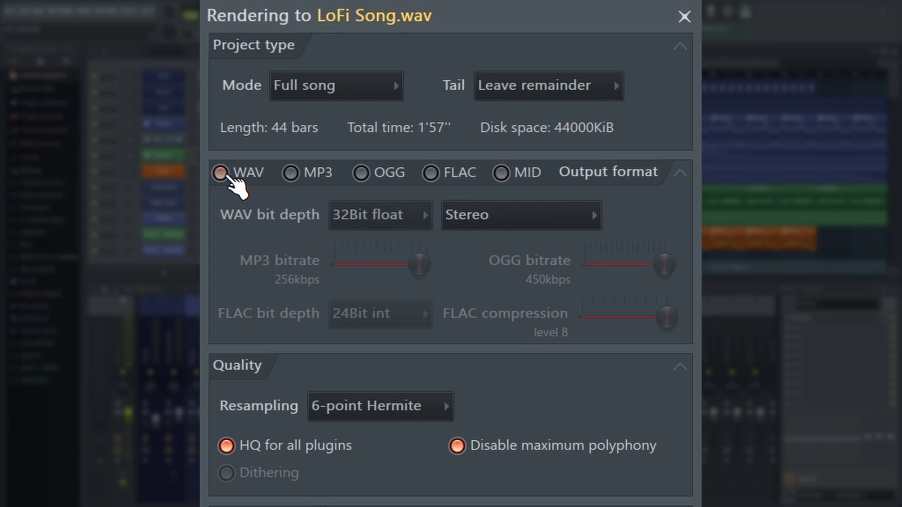
left_click(397, 224)
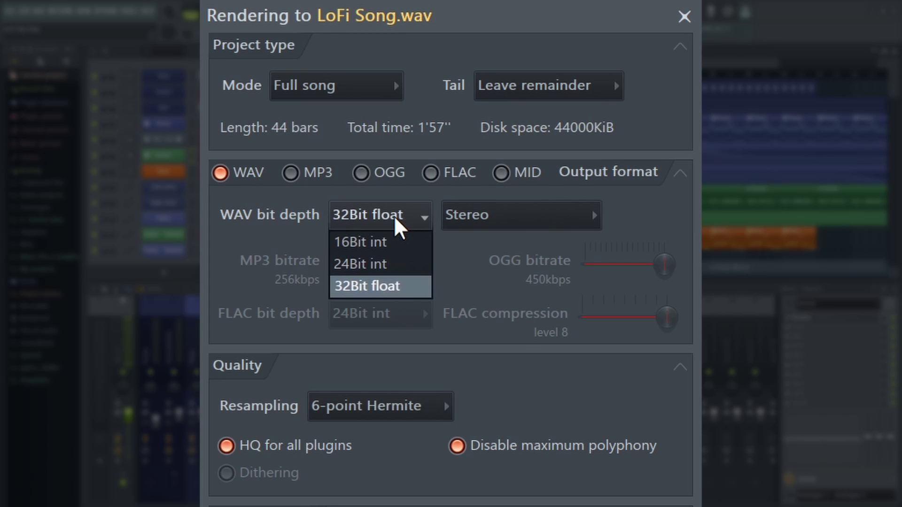
- Set the WAV bit depth to 16Bit int and keep the Stereo channel setting
left_click(385, 245)
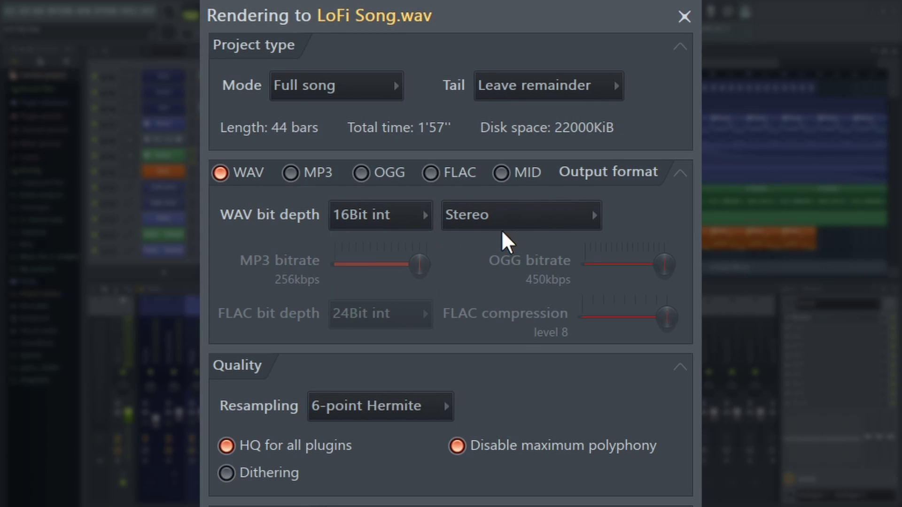
left_click(523, 227)
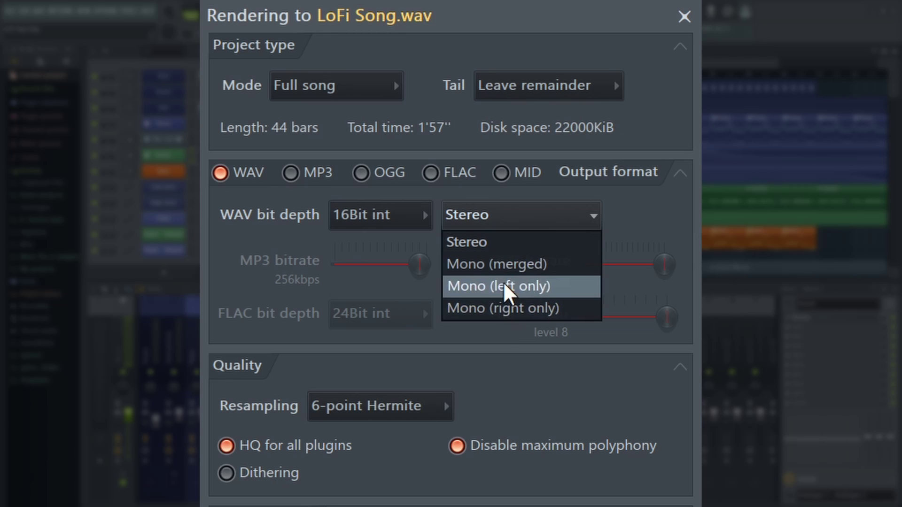
left_click(505, 248)
scroll(634, 114, "down", 3)
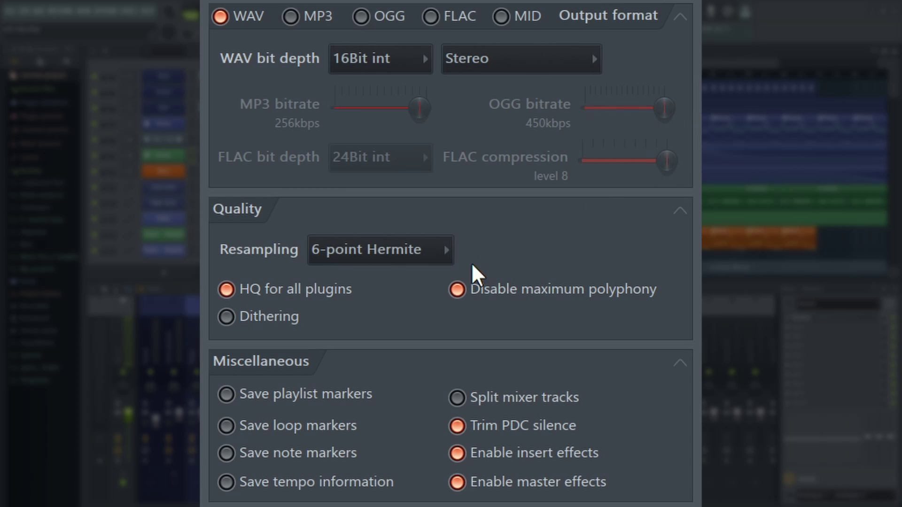
- Enable Dithering in the render's Quality section
left_click(228, 318)
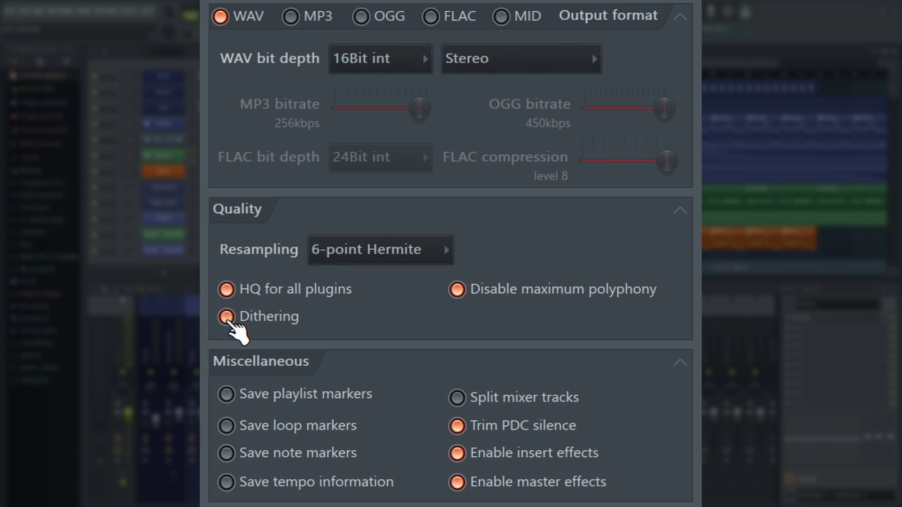
left_click(228, 320)
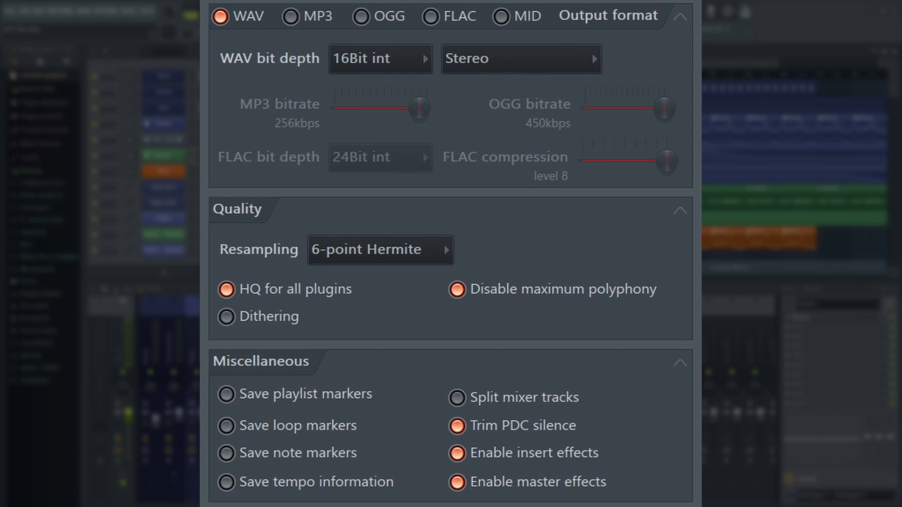
left_click(232, 322)
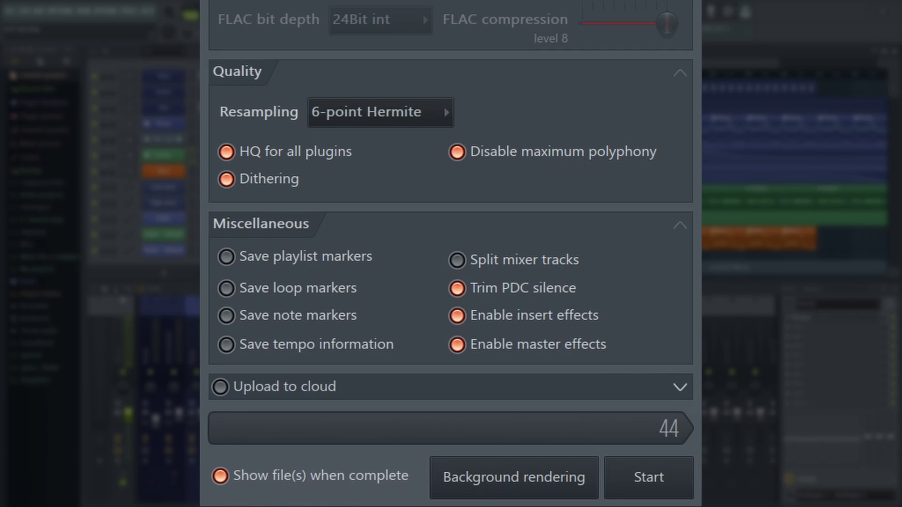
left_click(457, 346)
left_click(458, 316)
left_click(458, 345)
left_click(458, 317)
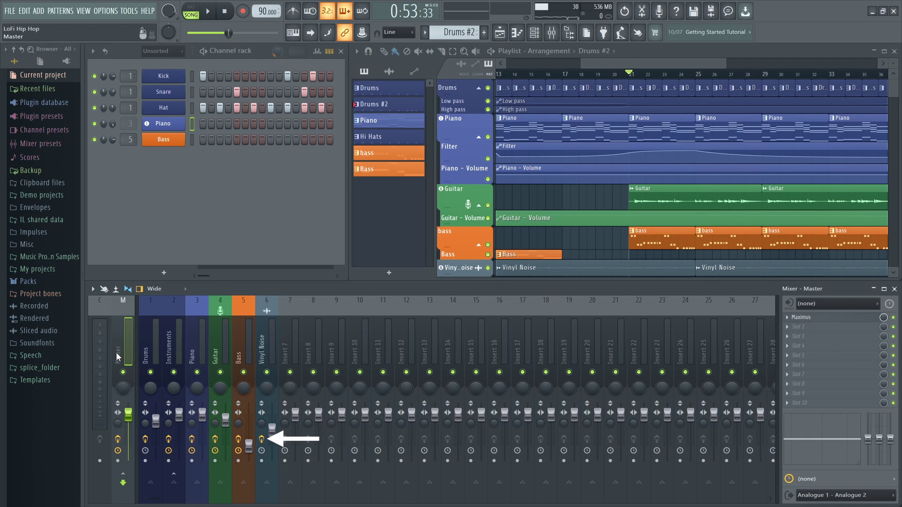
- Select the Drums, Piano and Guitar mixer inserts, play the song and toggle the Guitar effects
left_click(151, 345)
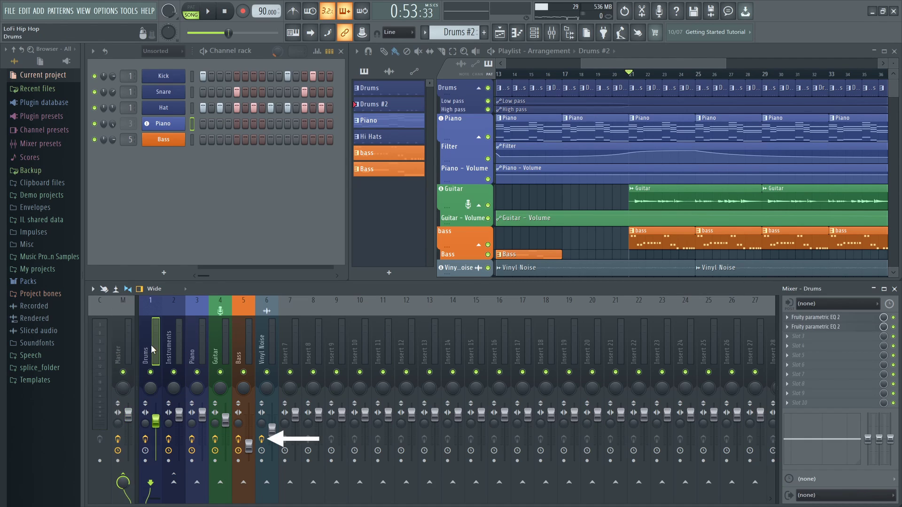
left_click(189, 339)
left_click(220, 339)
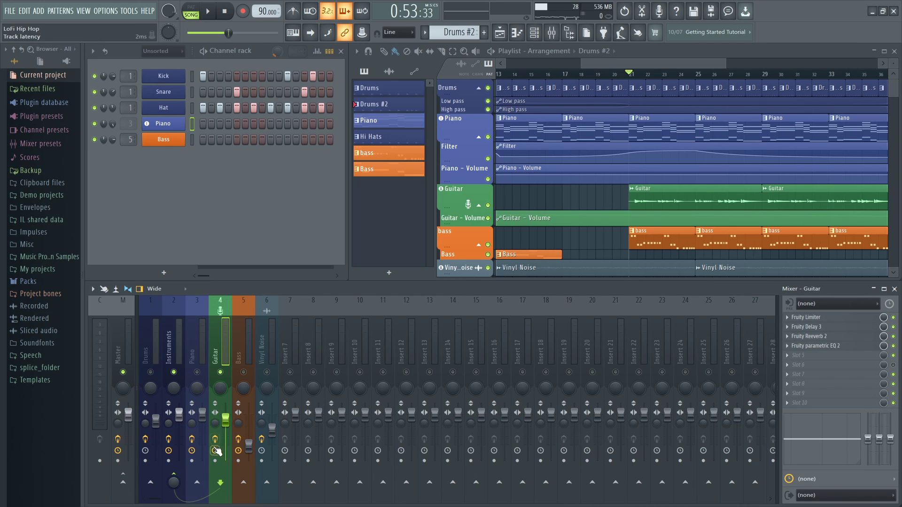
key("space")
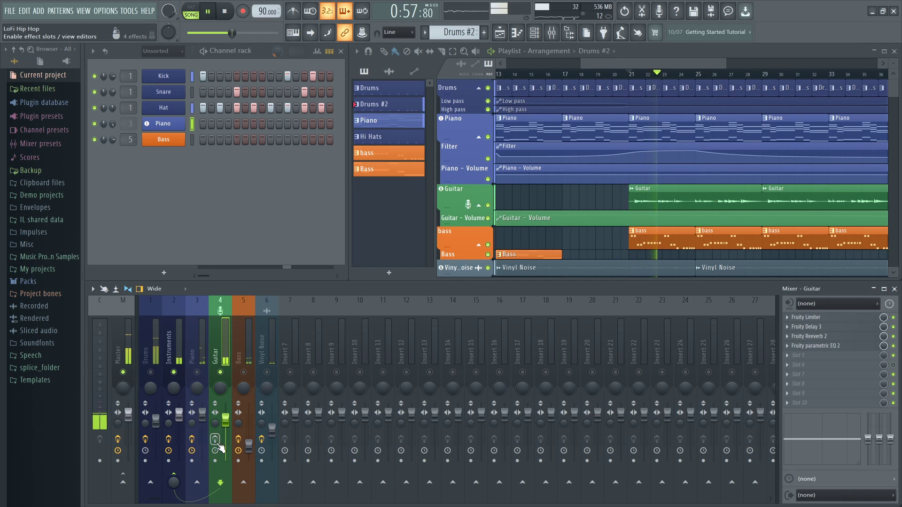
left_click(218, 441)
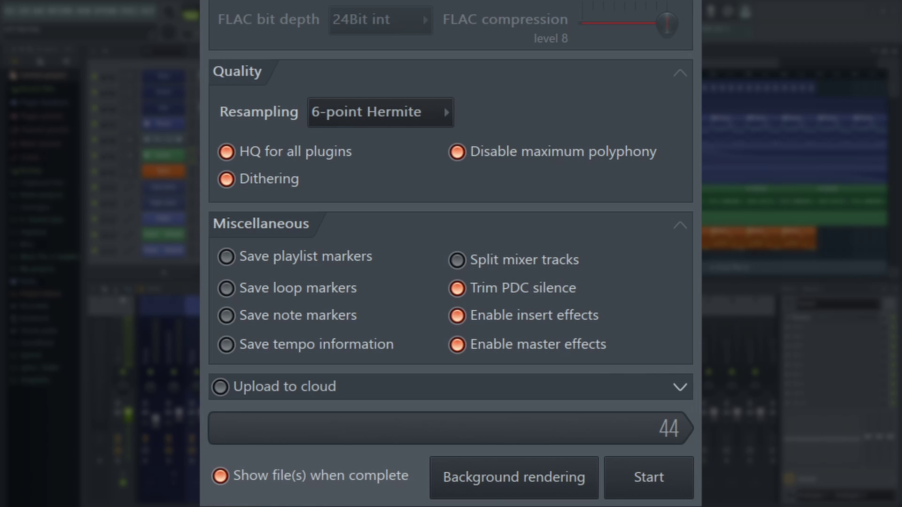
left_click(463, 295)
left_click(463, 295)
left_click(468, 268)
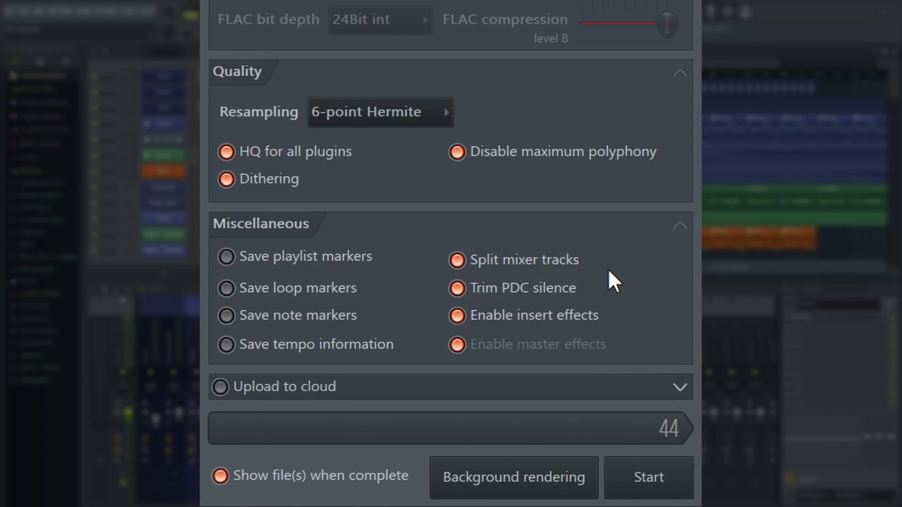
left_click(463, 266)
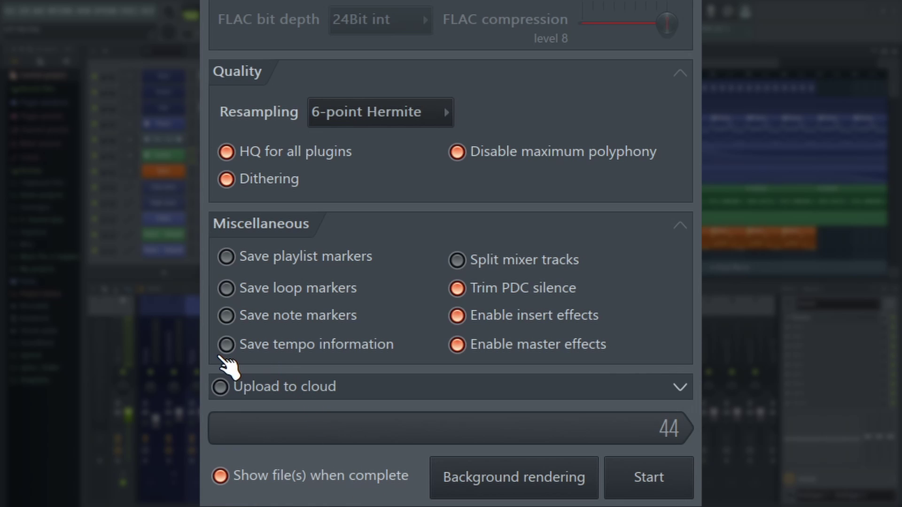
left_click(226, 344)
left_click(232, 350)
- Set the cloud upload title to 'Your Song' with visibility Only me
left_click(679, 391)
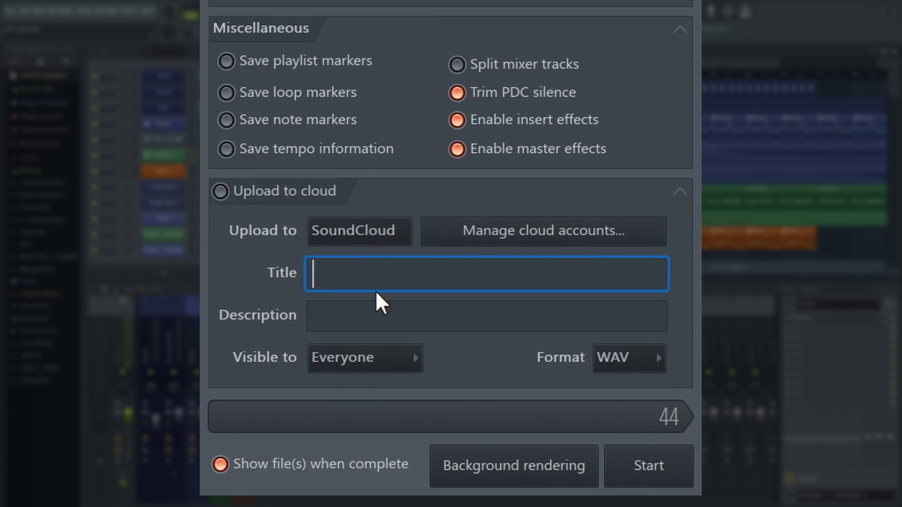
type("Your Song")
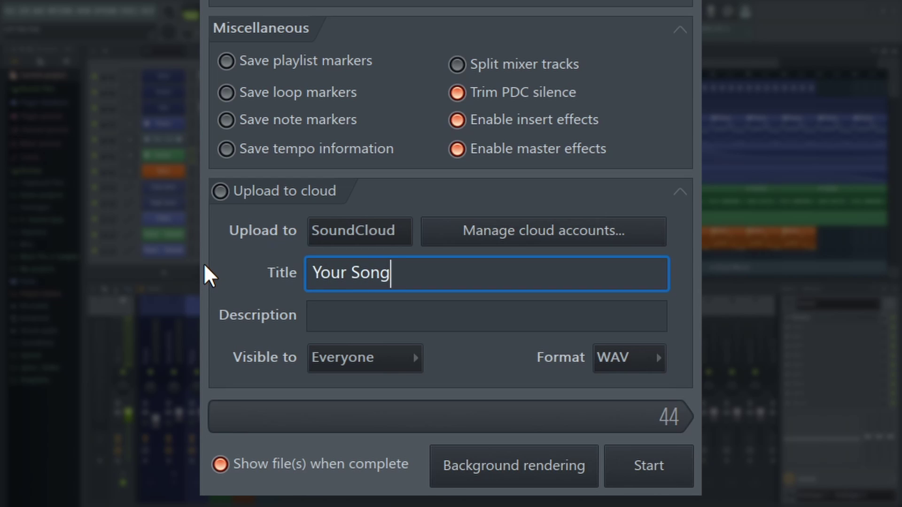
left_click(377, 360)
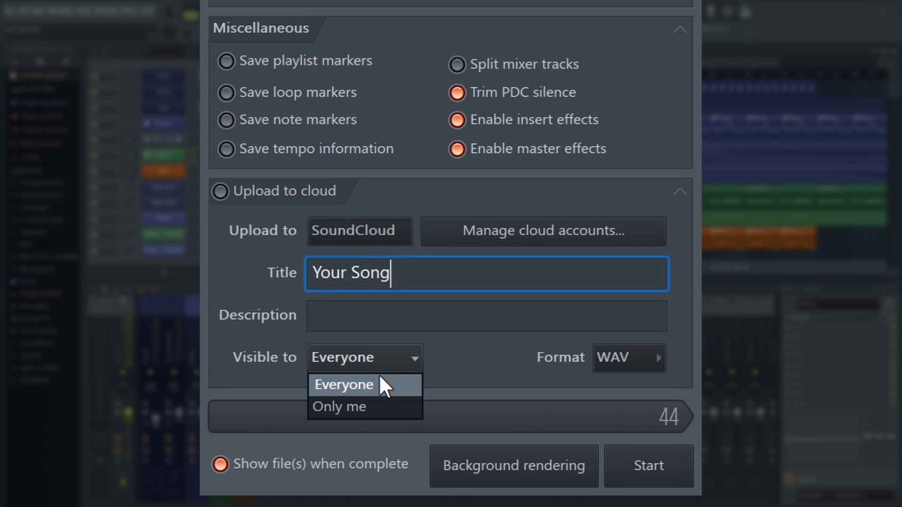
left_click(365, 408)
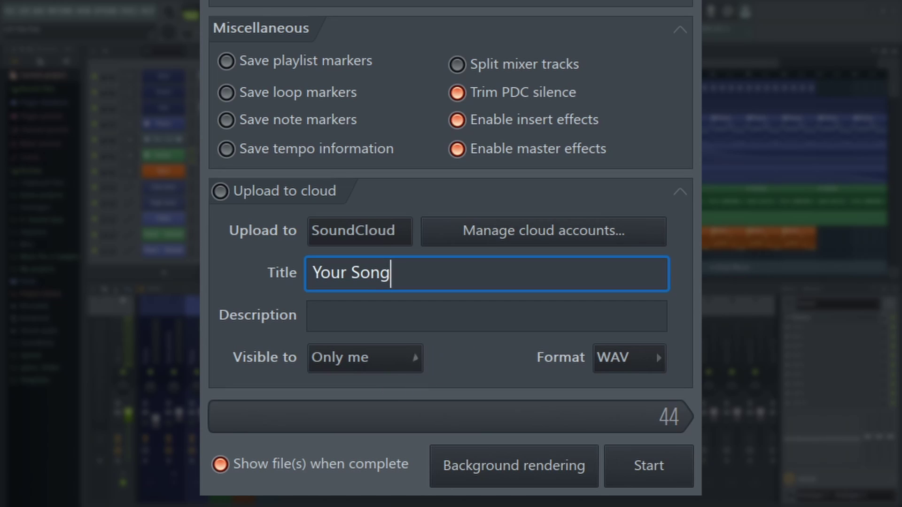
- Render LoFi Song.wav and drag the finished file toward the playlist
left_click(679, 199)
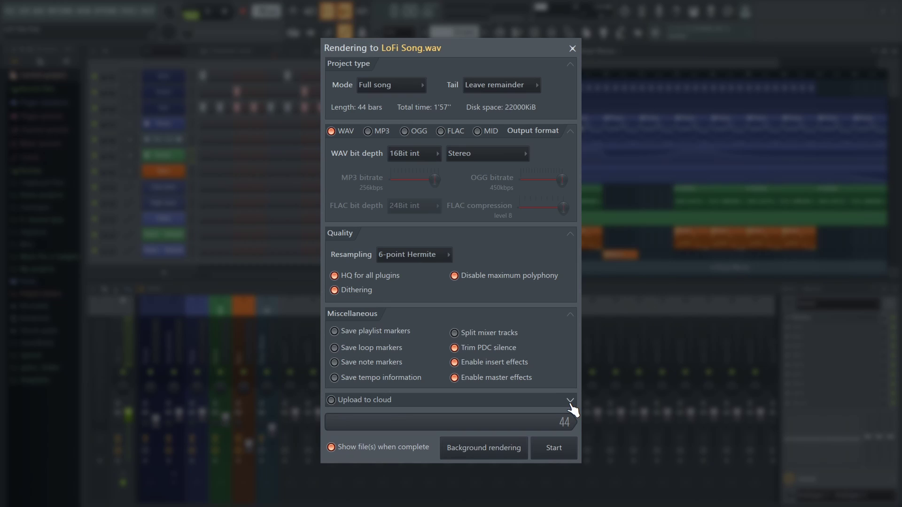
left_click(567, 454)
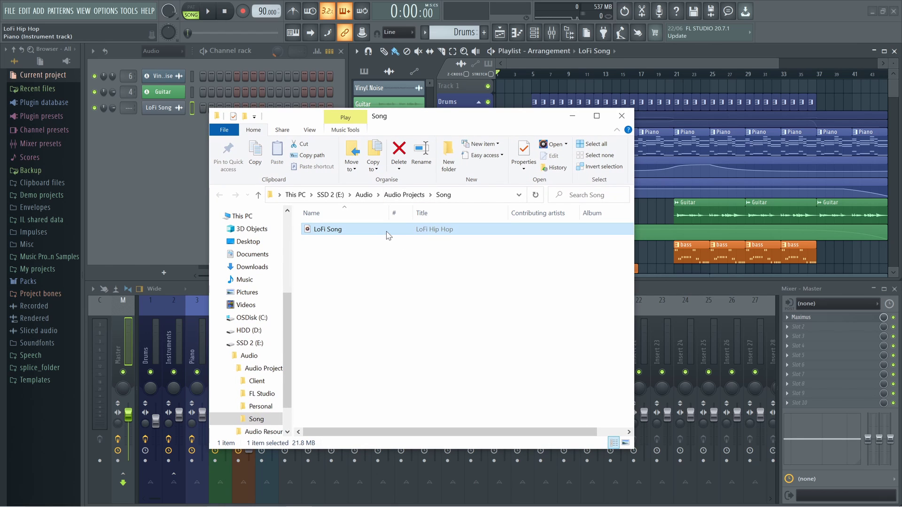
left_click_drag(385, 235, 474, 126)
- Drop LoFi Song onto the first playlist track as a new audio track and play it
left_click_drag(466, 91, 465, 87)
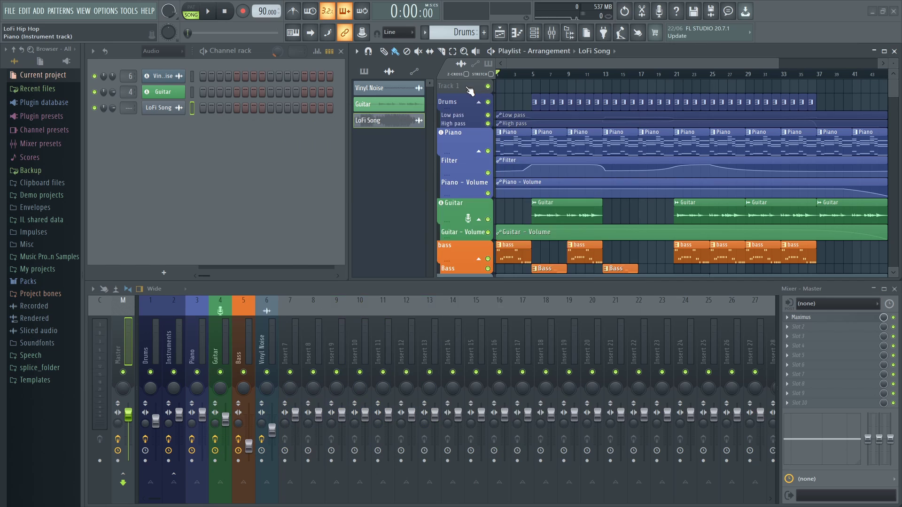
left_click(431, 290)
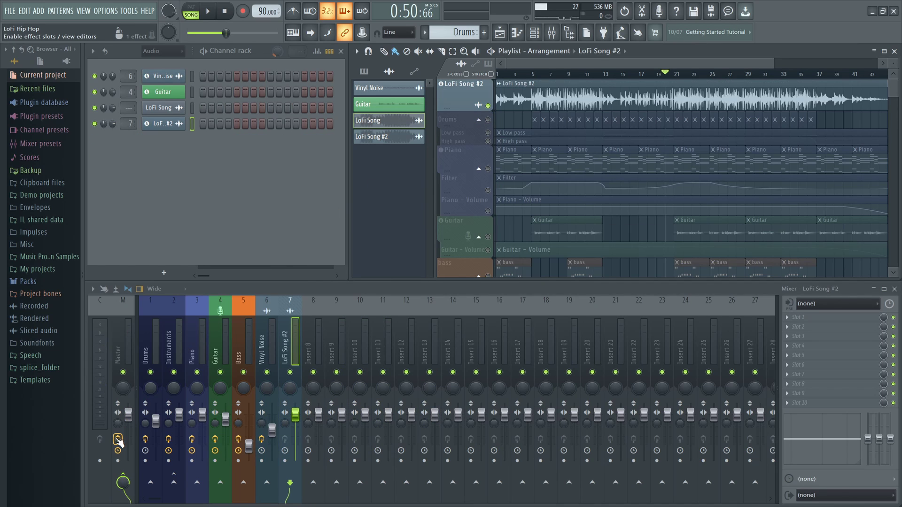
key("space")
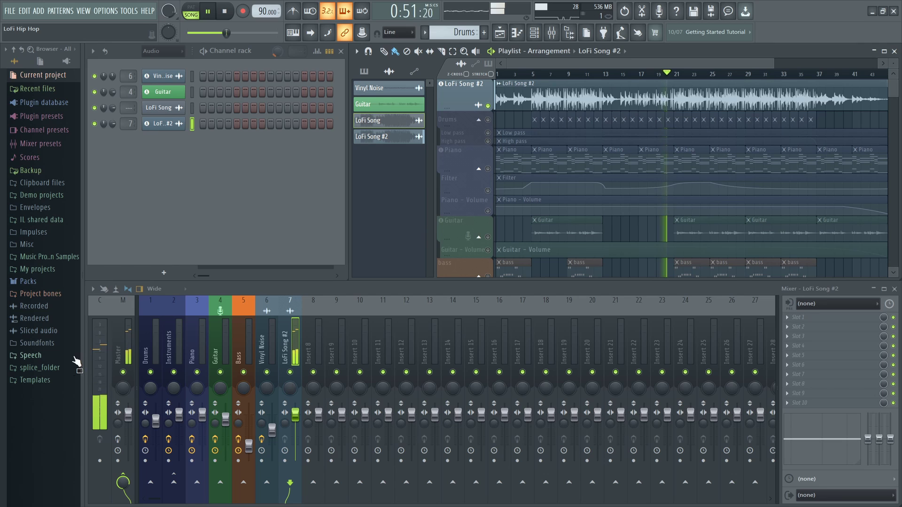